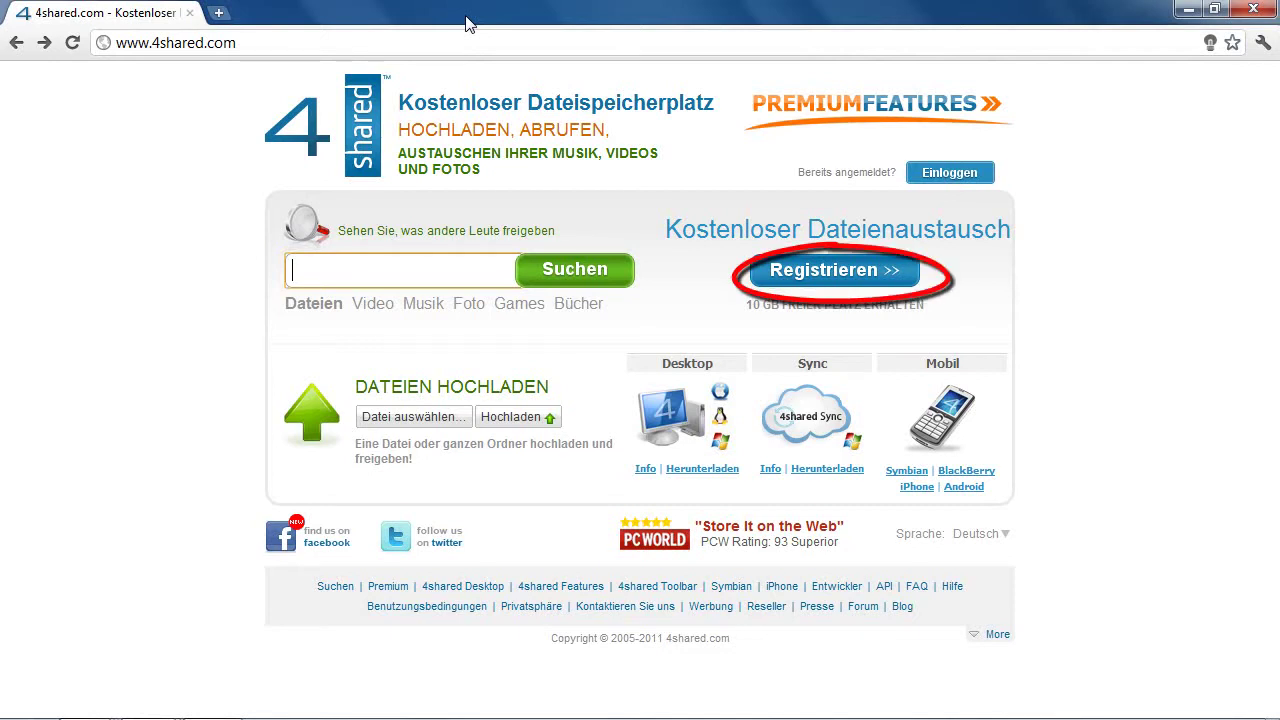
Step: Register a Free-plan 4shared account by entering the e-mail address and the account password with its confirmation, and acknowledge the registration
click(830, 271)
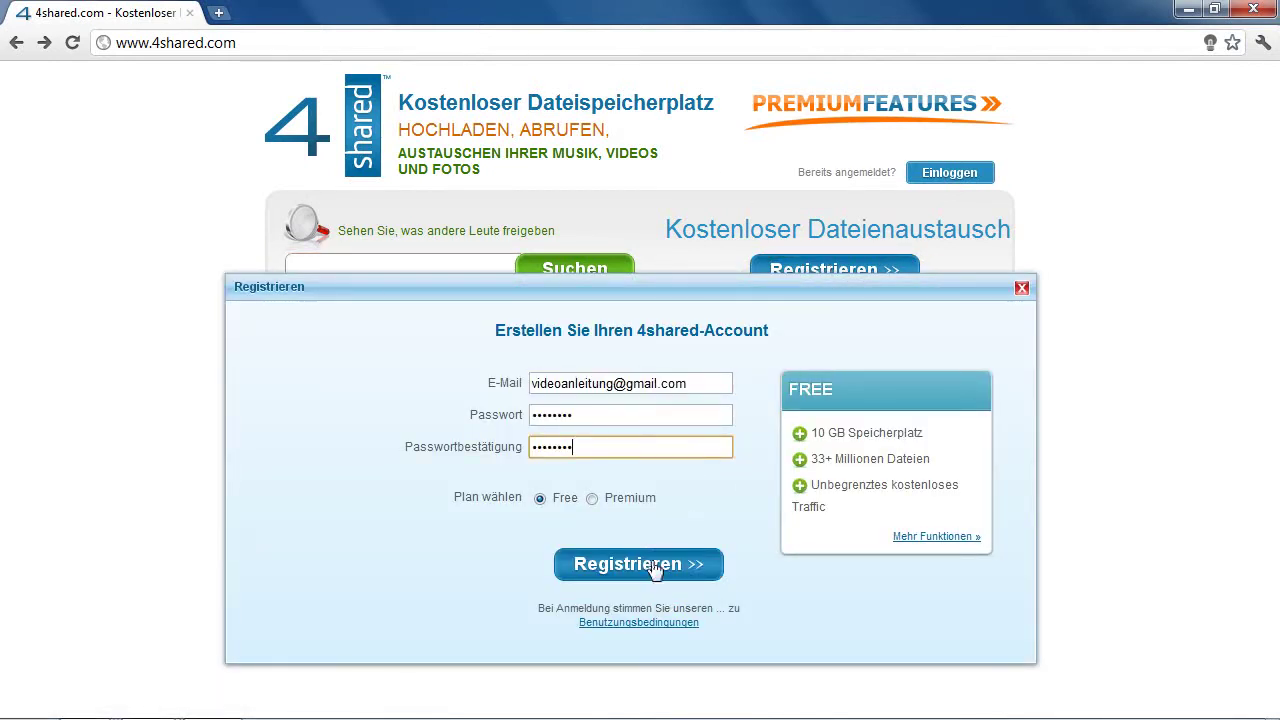
click(655, 565)
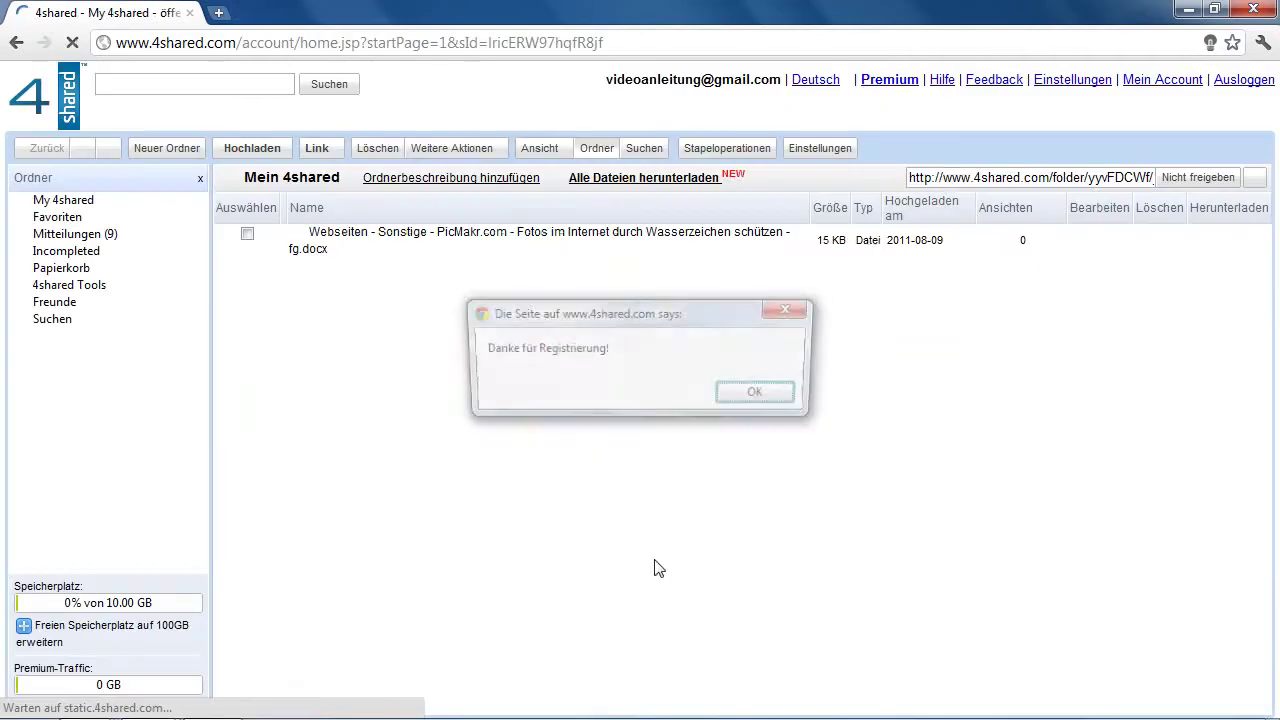
click(755, 395)
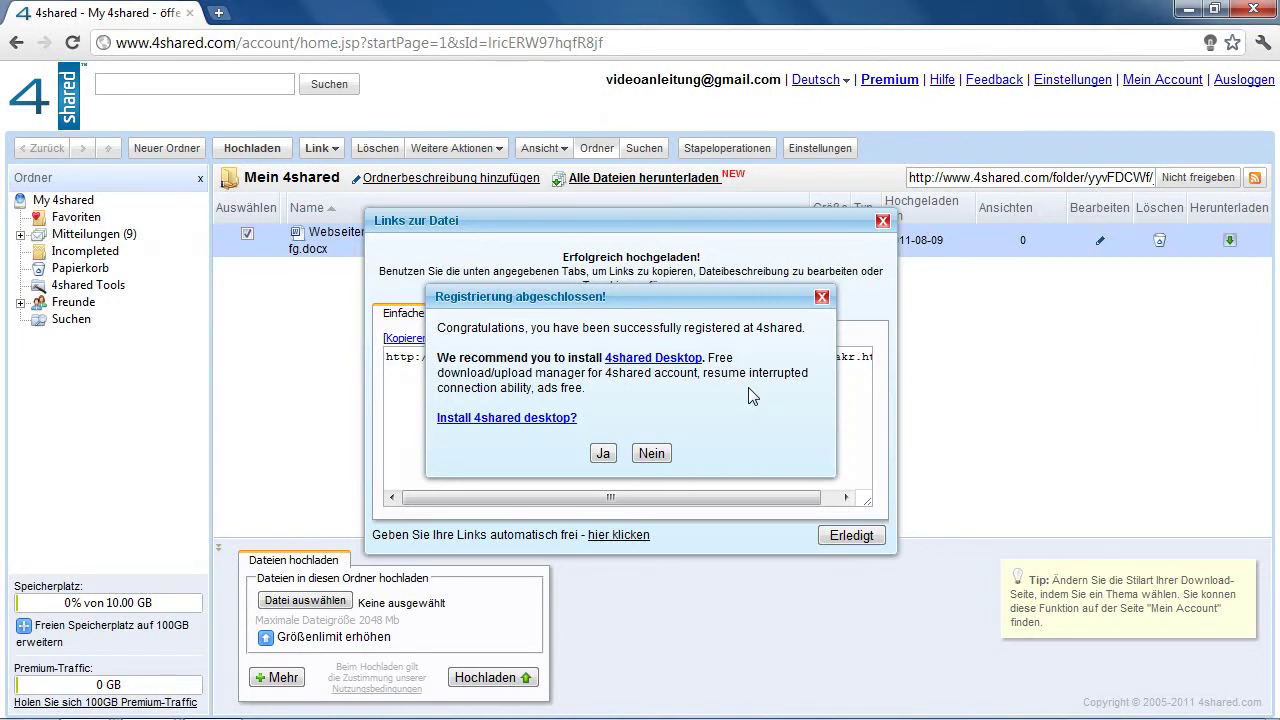
Step: Accept and save the 4shared Desktop installer download, and copy the simple link of the uploaded Word document
click(602, 454)
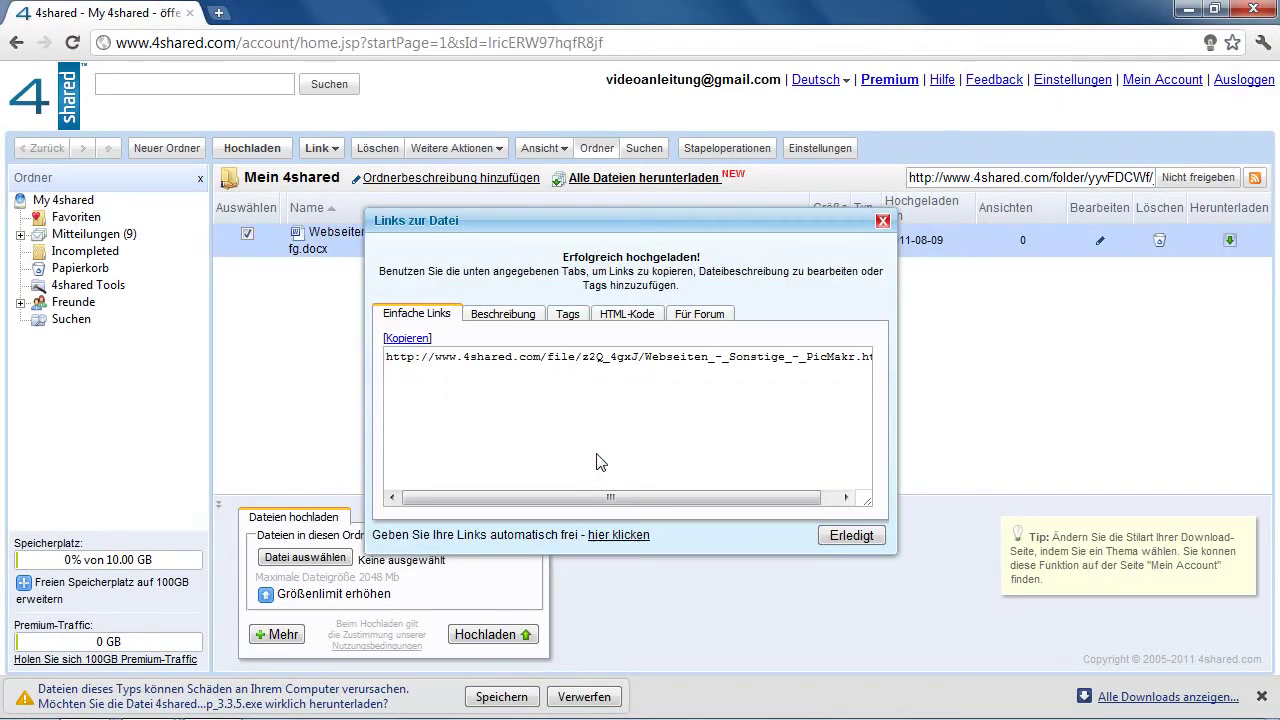
click(589, 356)
right_click(589, 354)
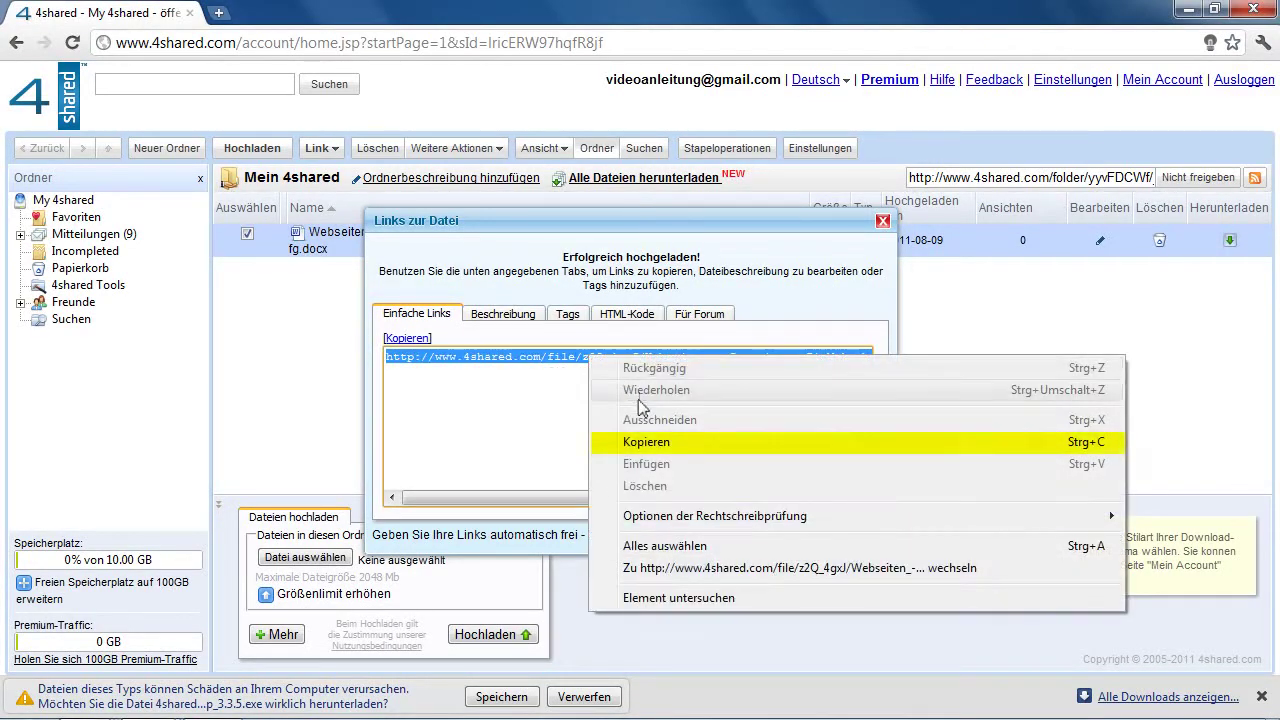
click(645, 441)
click(845, 534)
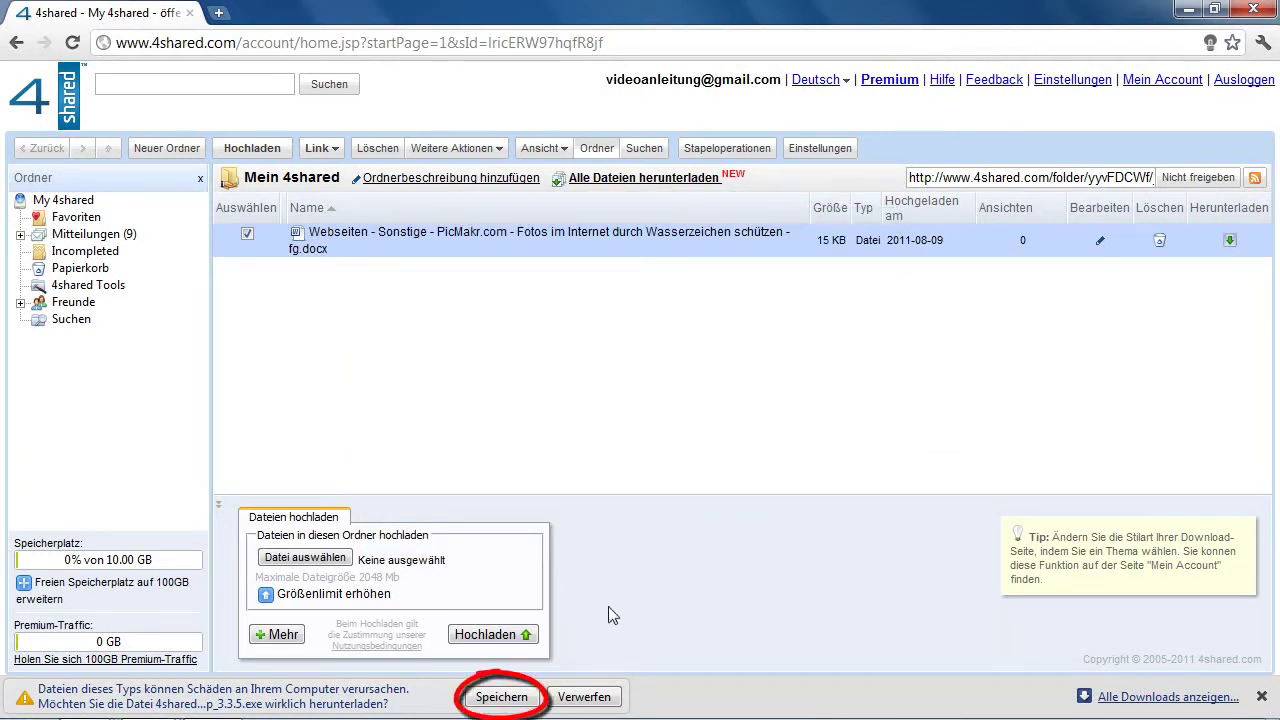
click(503, 697)
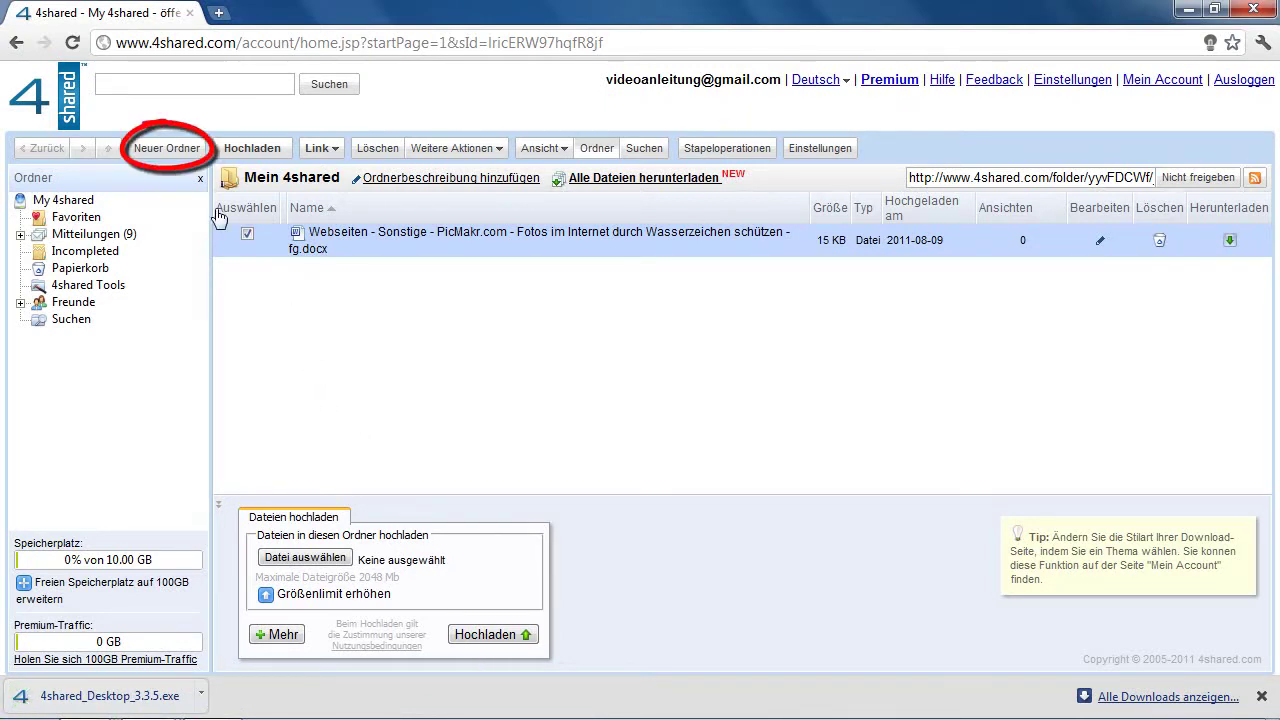
Step: Create a shared folder named "Uploads" in My 4shared and open it
click(172, 148)
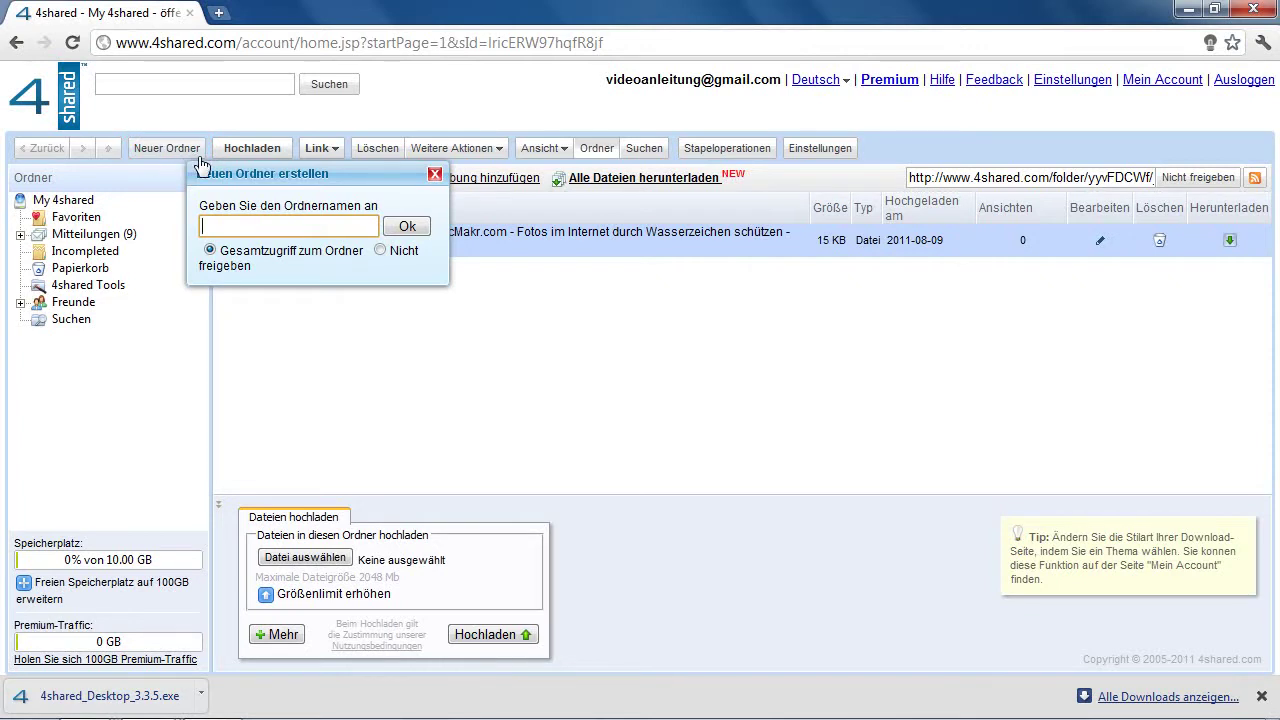
text(Uploads)
click(413, 227)
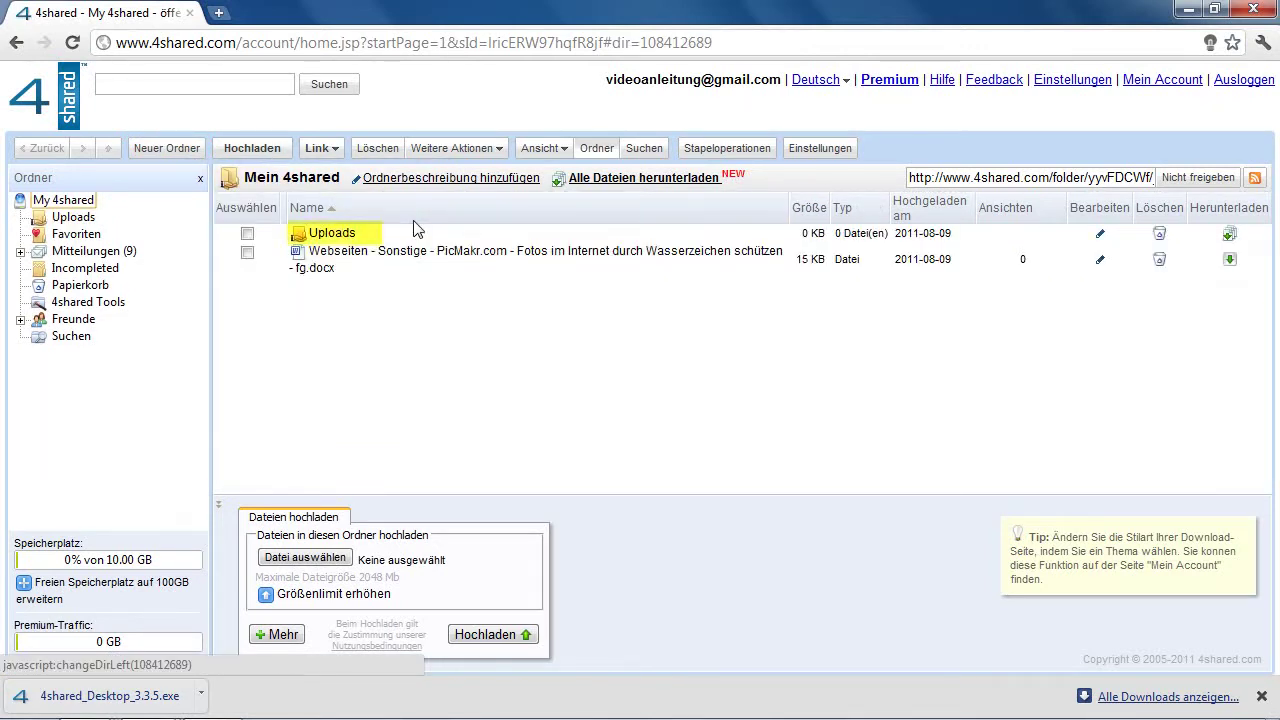
click(322, 235)
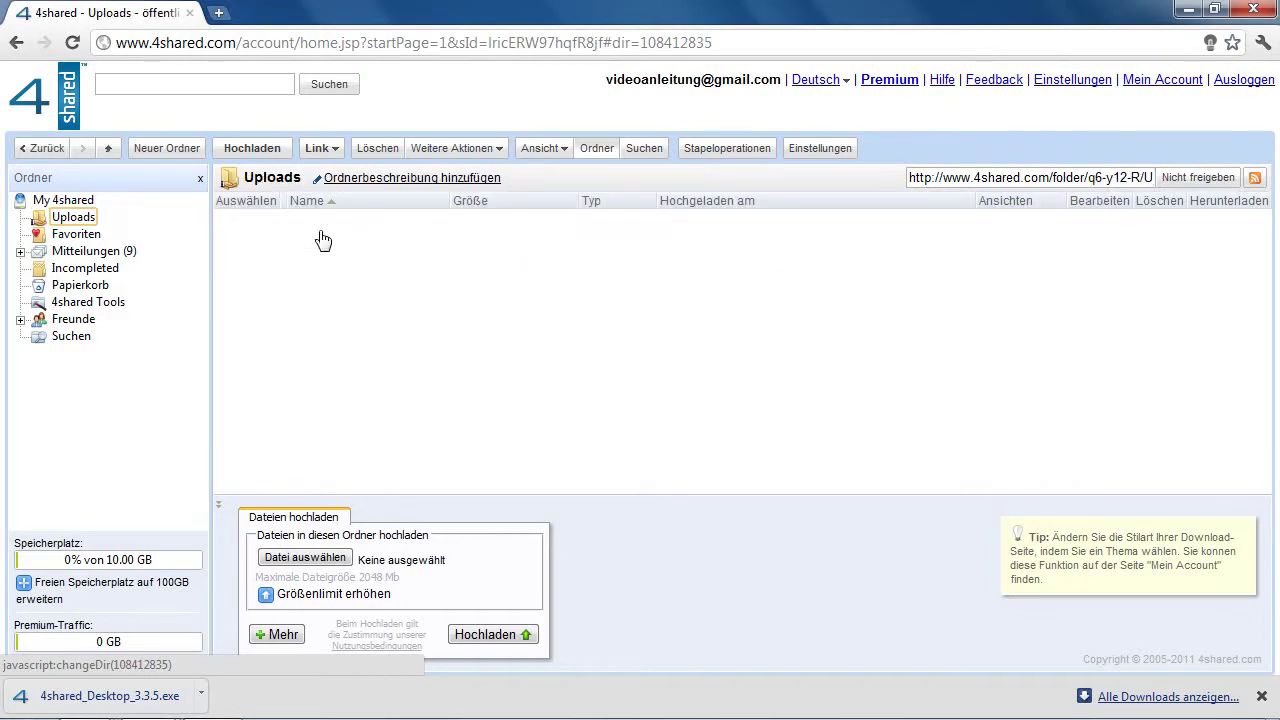
Step: Upload image_1.jpg from the desktop into the Uploads folder and close the file links dialog
click(253, 149)
drag(623, 171, 617, 302)
click(276, 164)
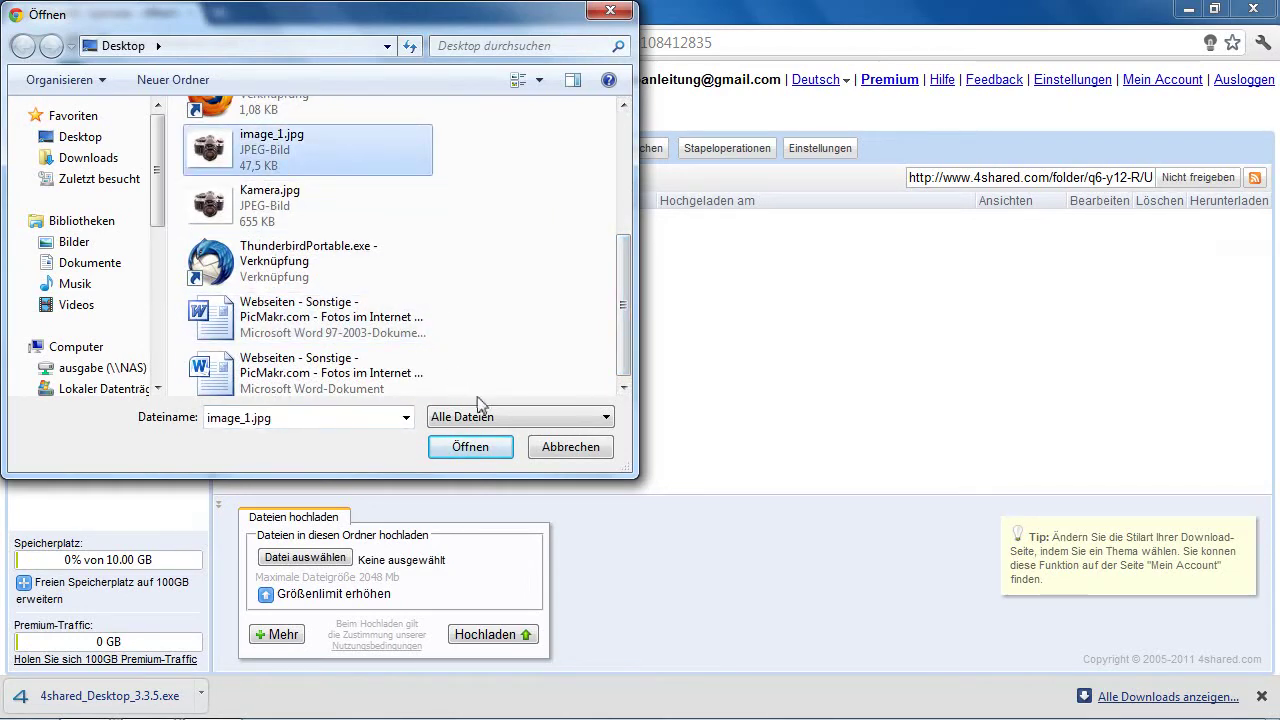
click(478, 452)
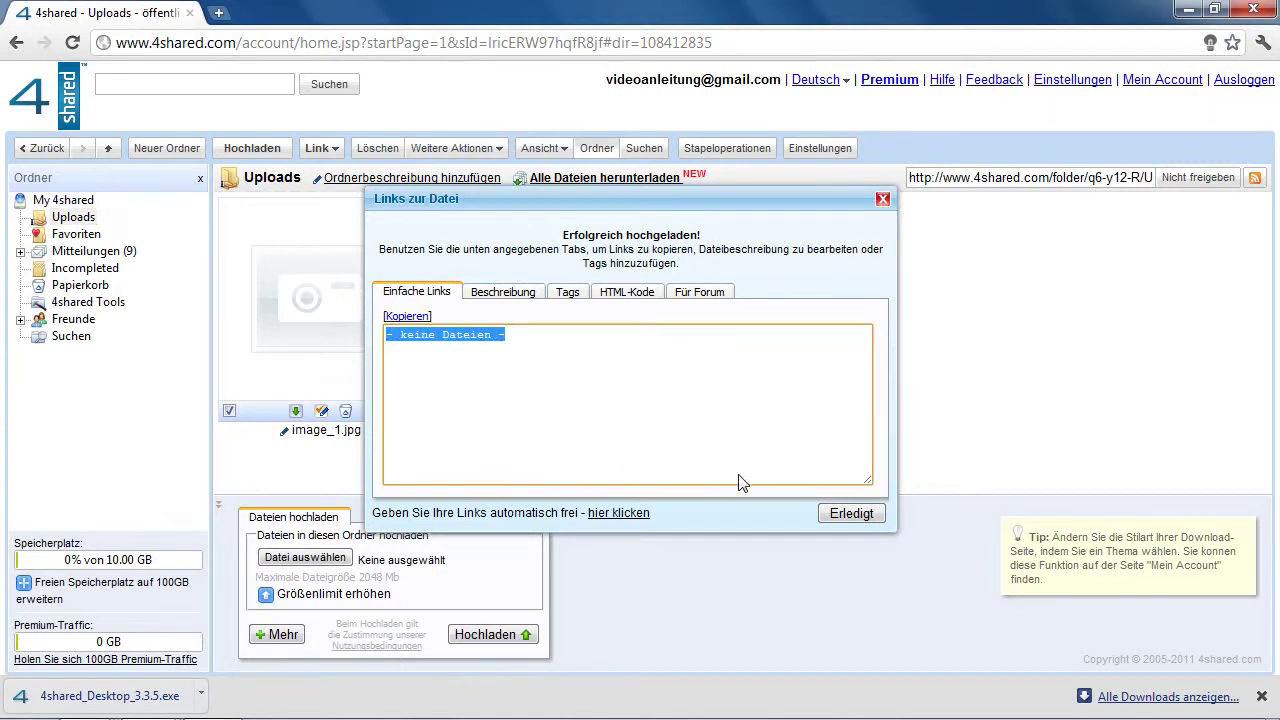
click(855, 516)
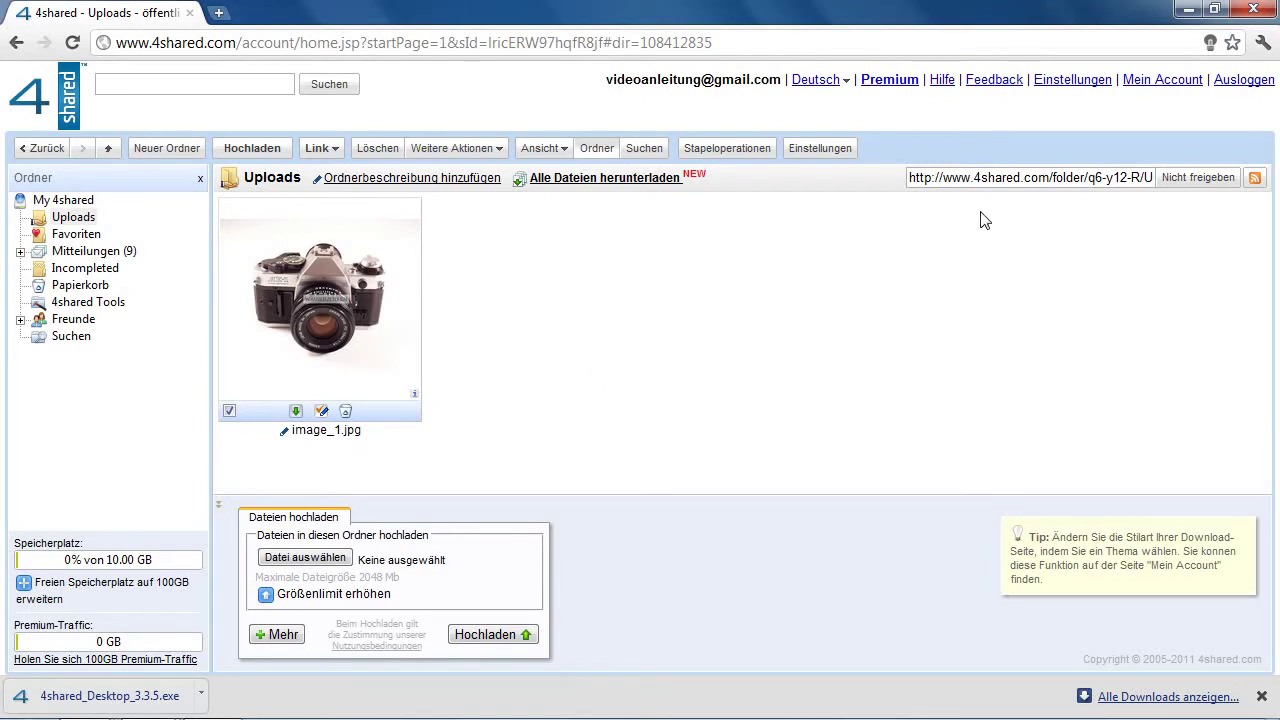
Step: Copy the web link of the Uploads folder
click(1019, 177)
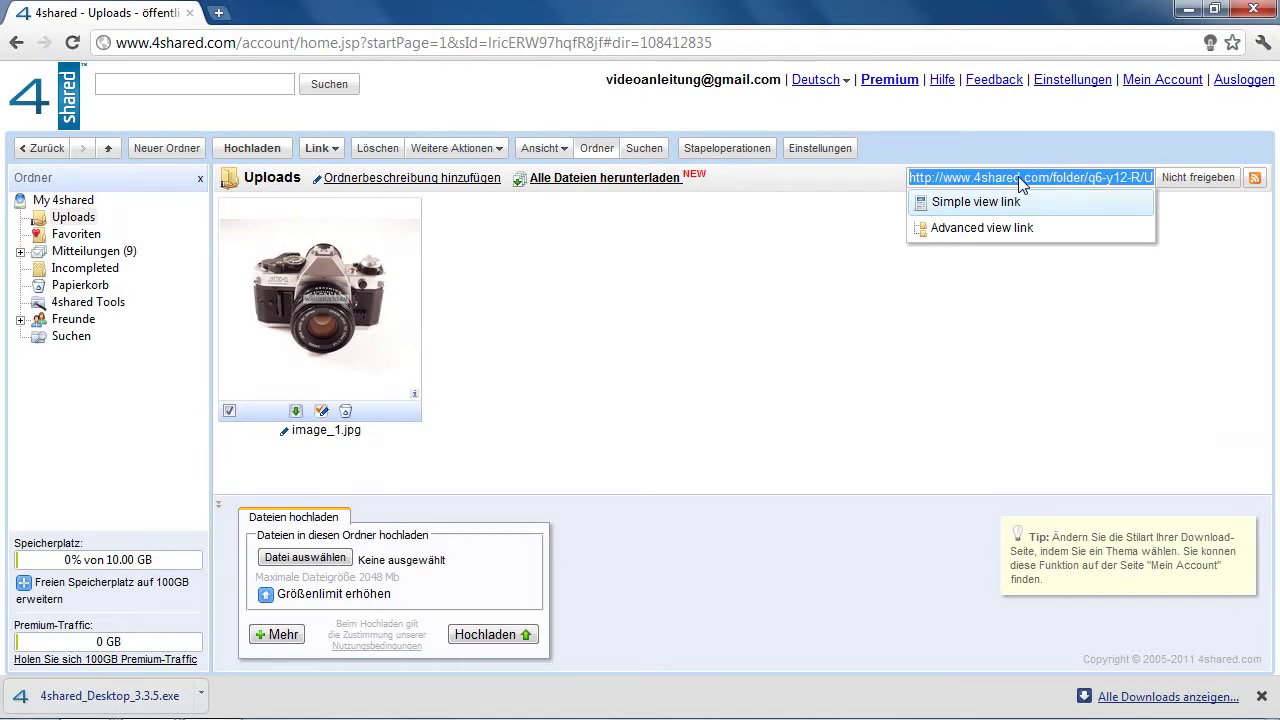
right_click(1018, 176)
click(872, 266)
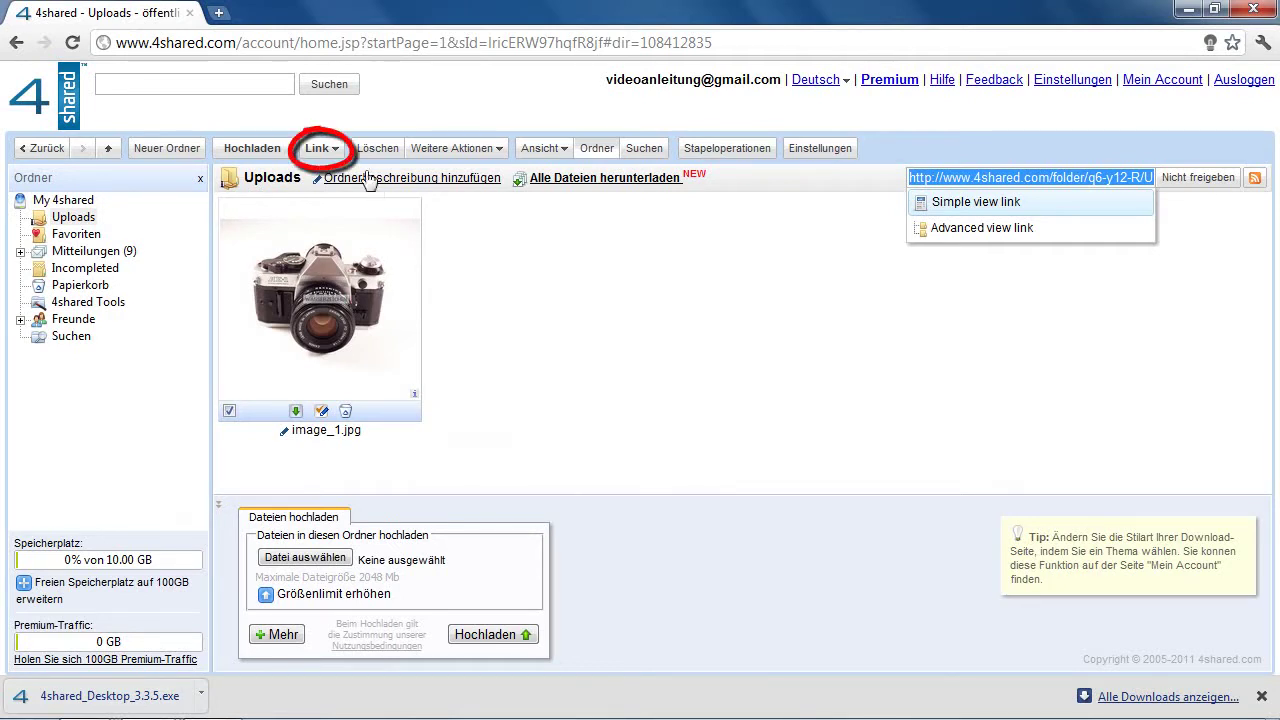
Step: Send the image_1.jpg link to the recipient's e-mail address with the message "Hab das Foto hochgeladen, hier der Link"
click(334, 148)
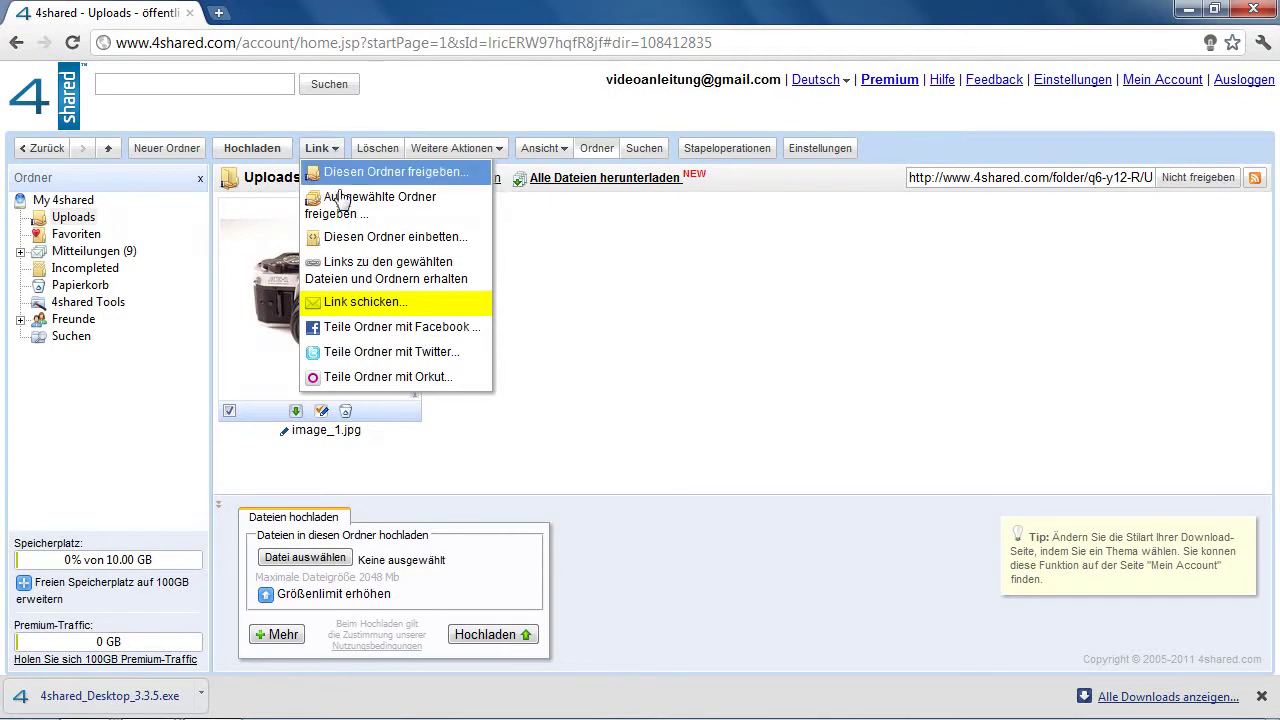
click(370, 305)
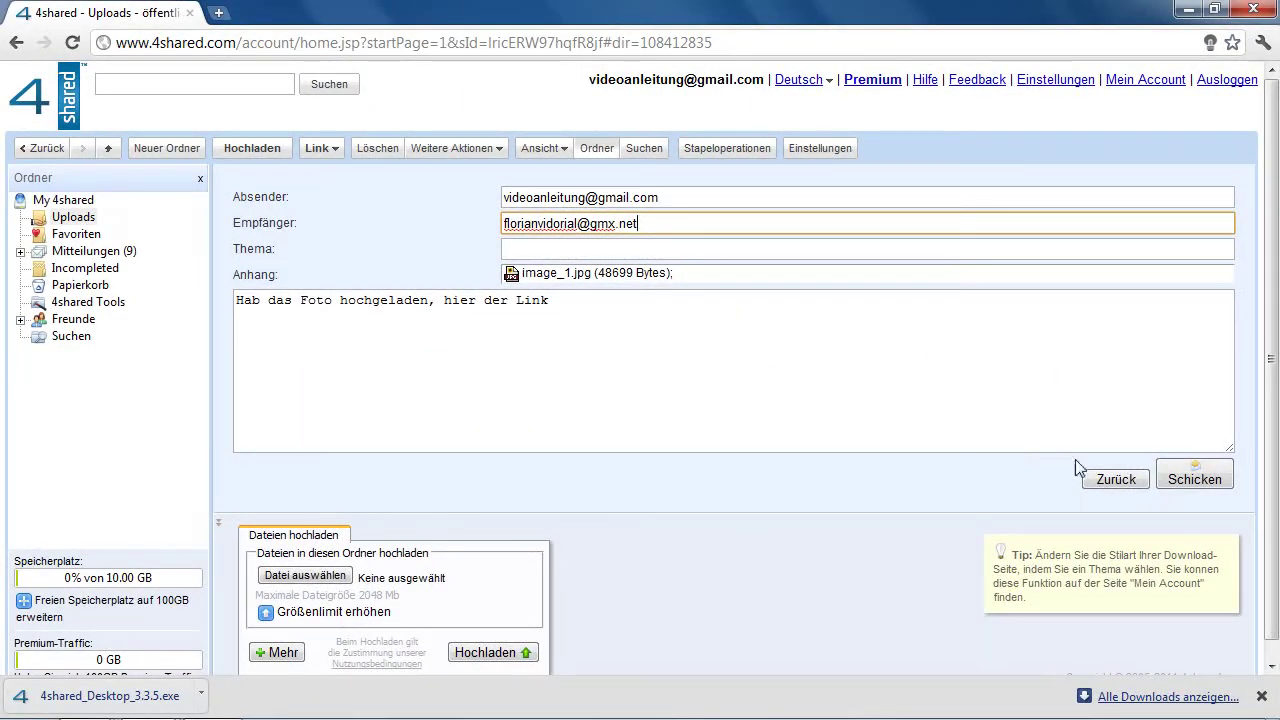
click(1195, 479)
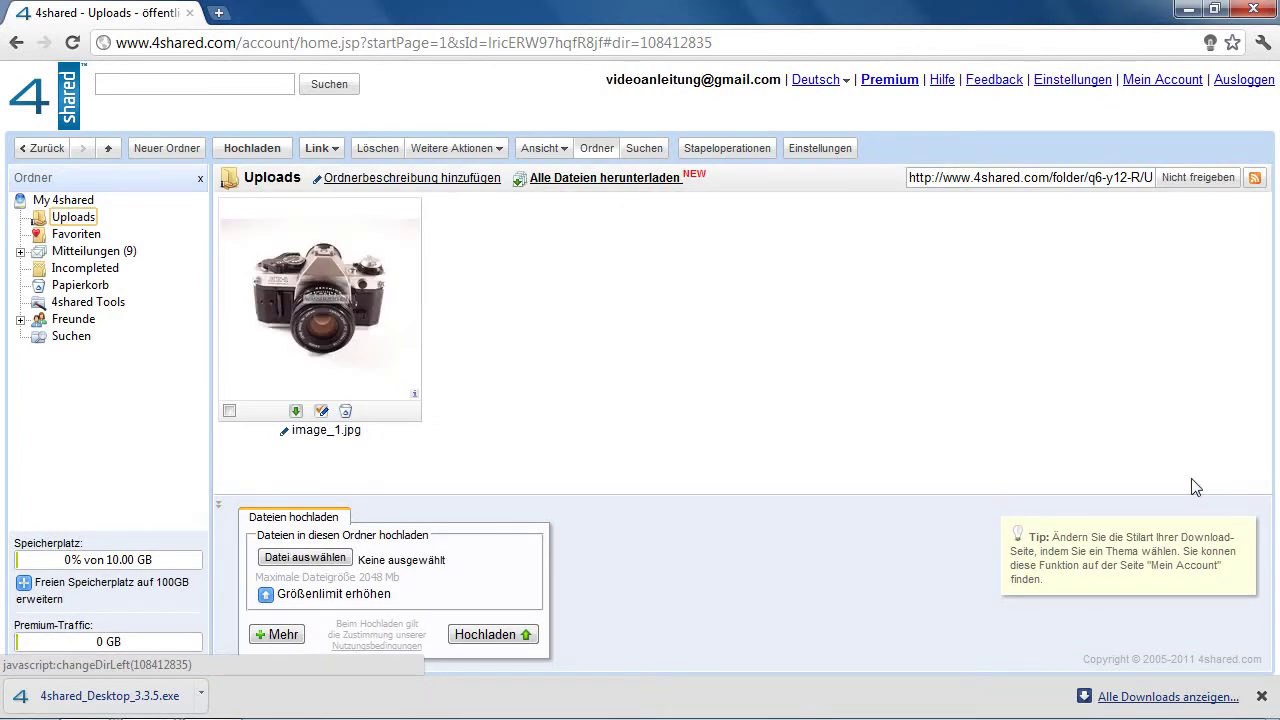
Step: View the account's messages (Mitteilungen) and open the 4shared Tools section
click(88, 251)
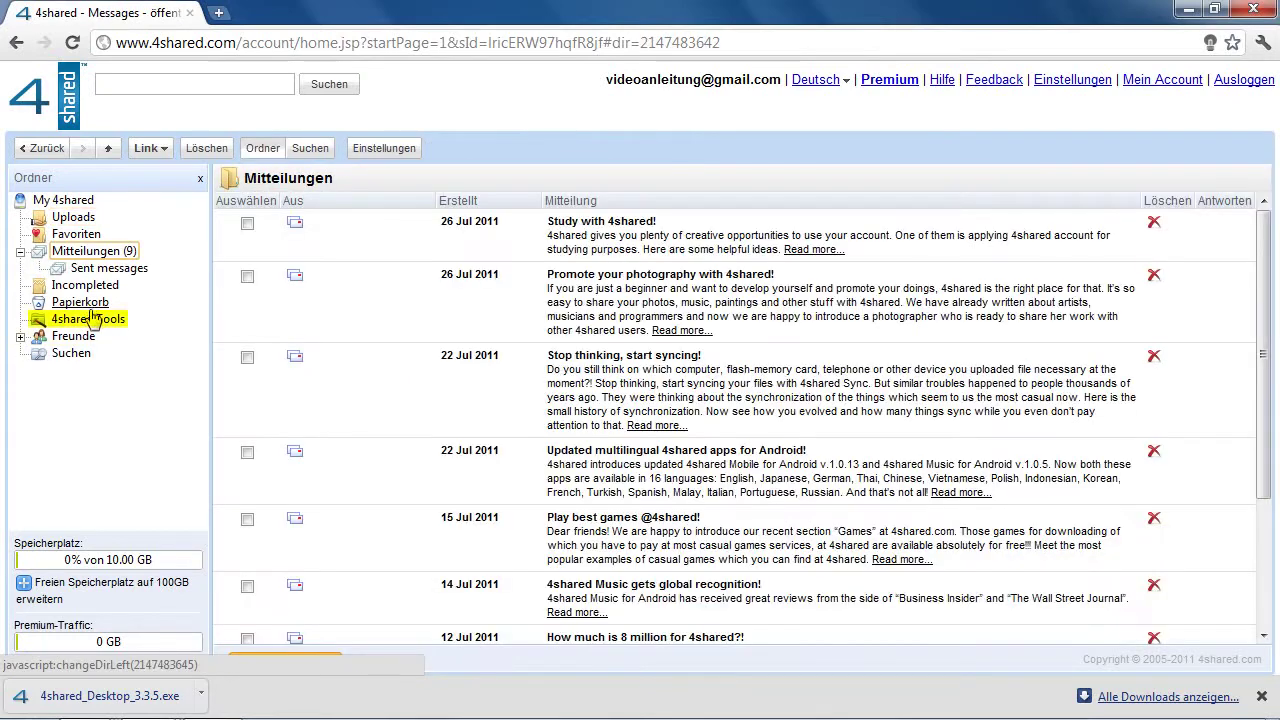
click(89, 320)
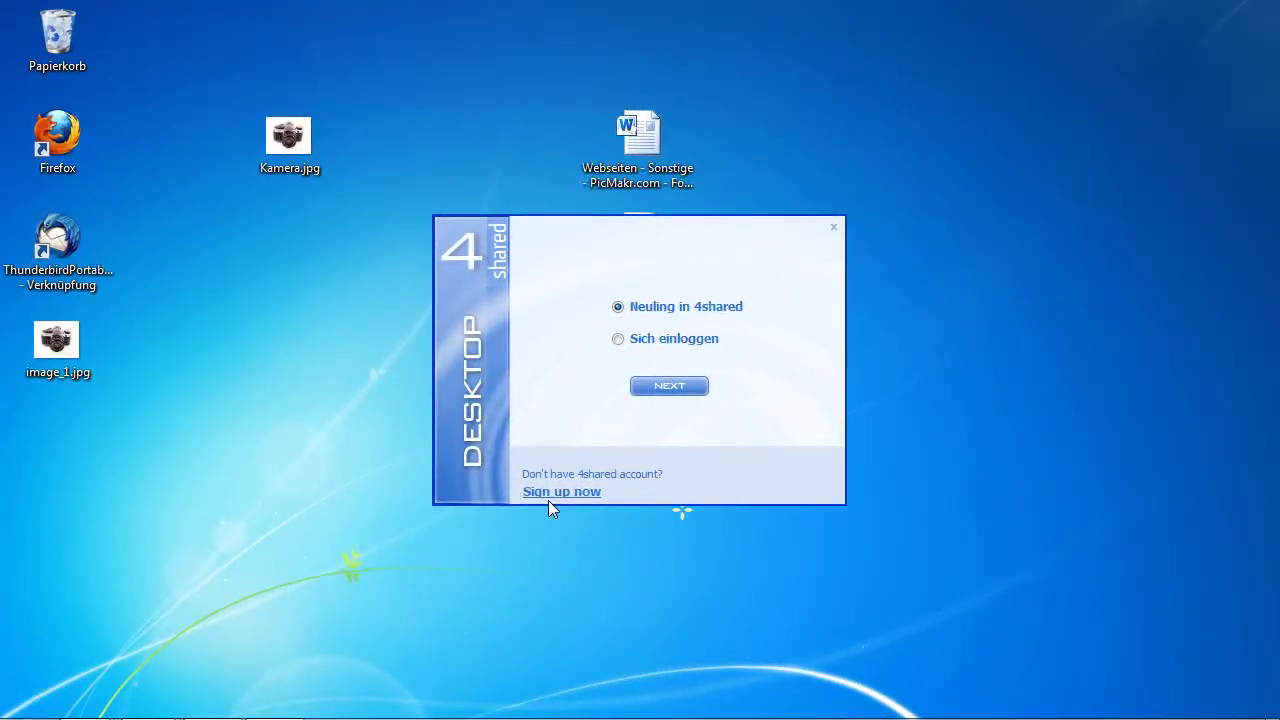
Step: Log in to 4shared Desktop as an existing user with the account e-mail and password, and dismiss the welcome guide
click(678, 345)
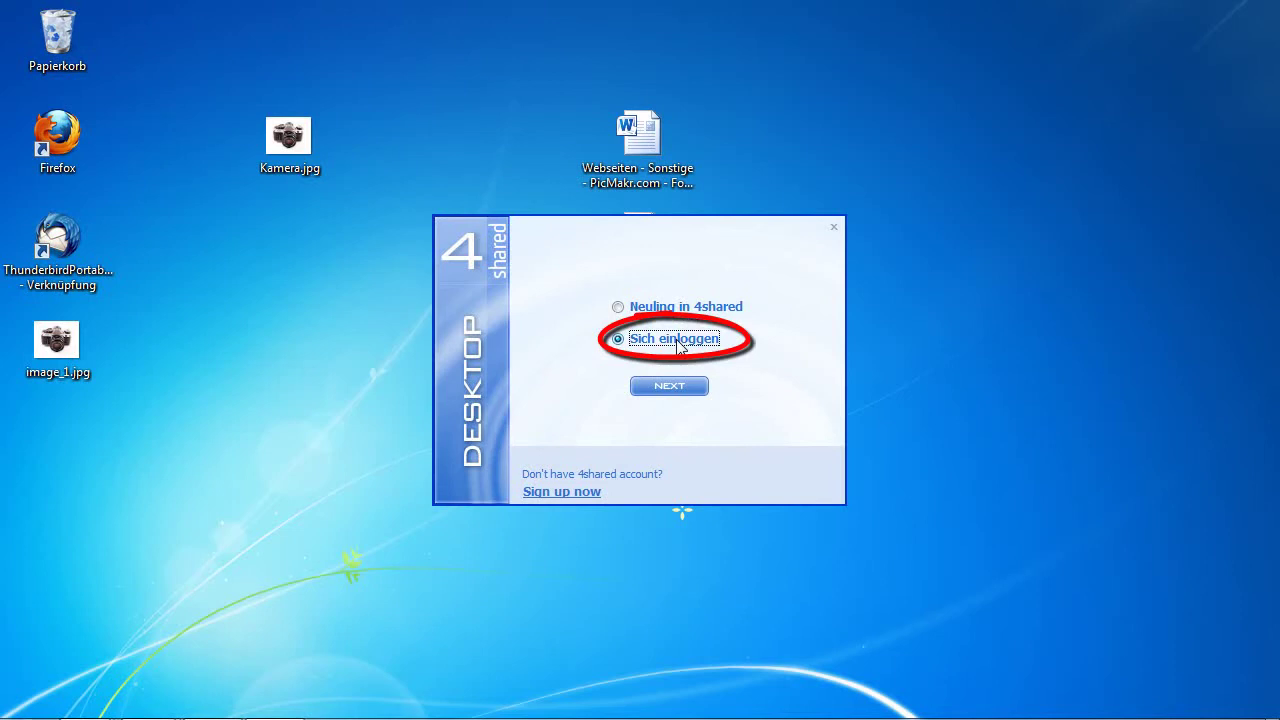
click(688, 392)
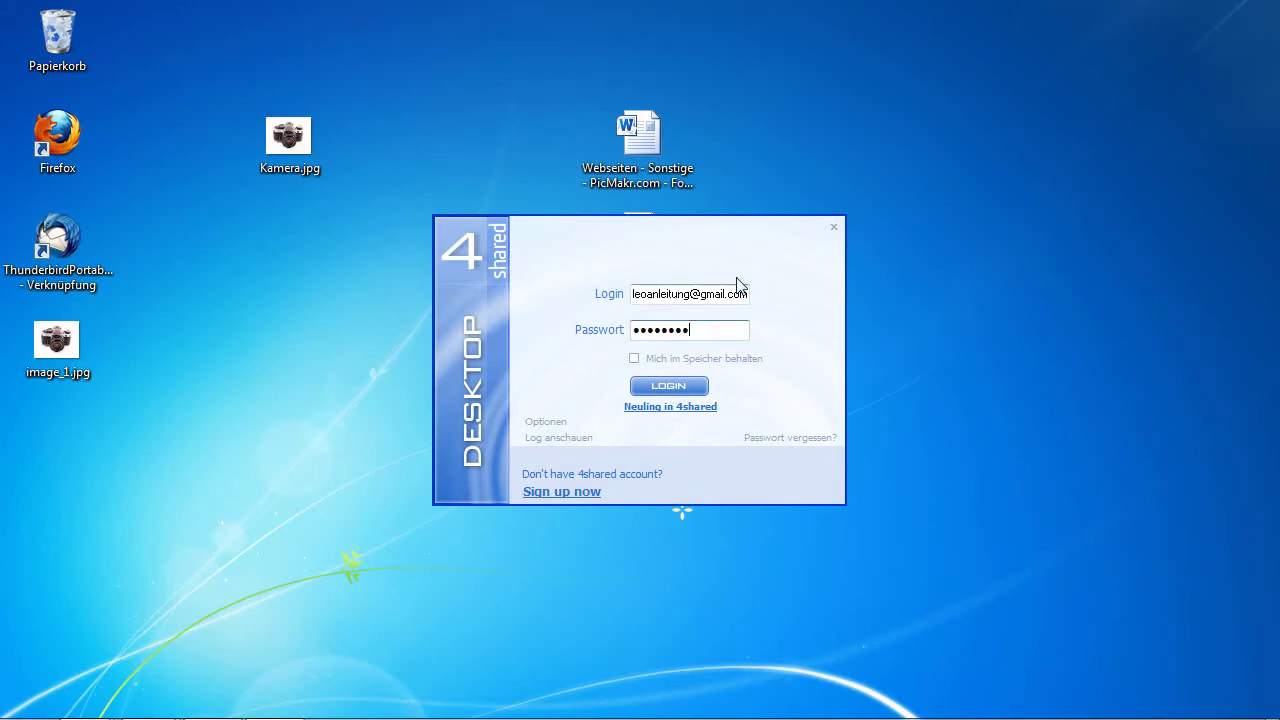
click(688, 385)
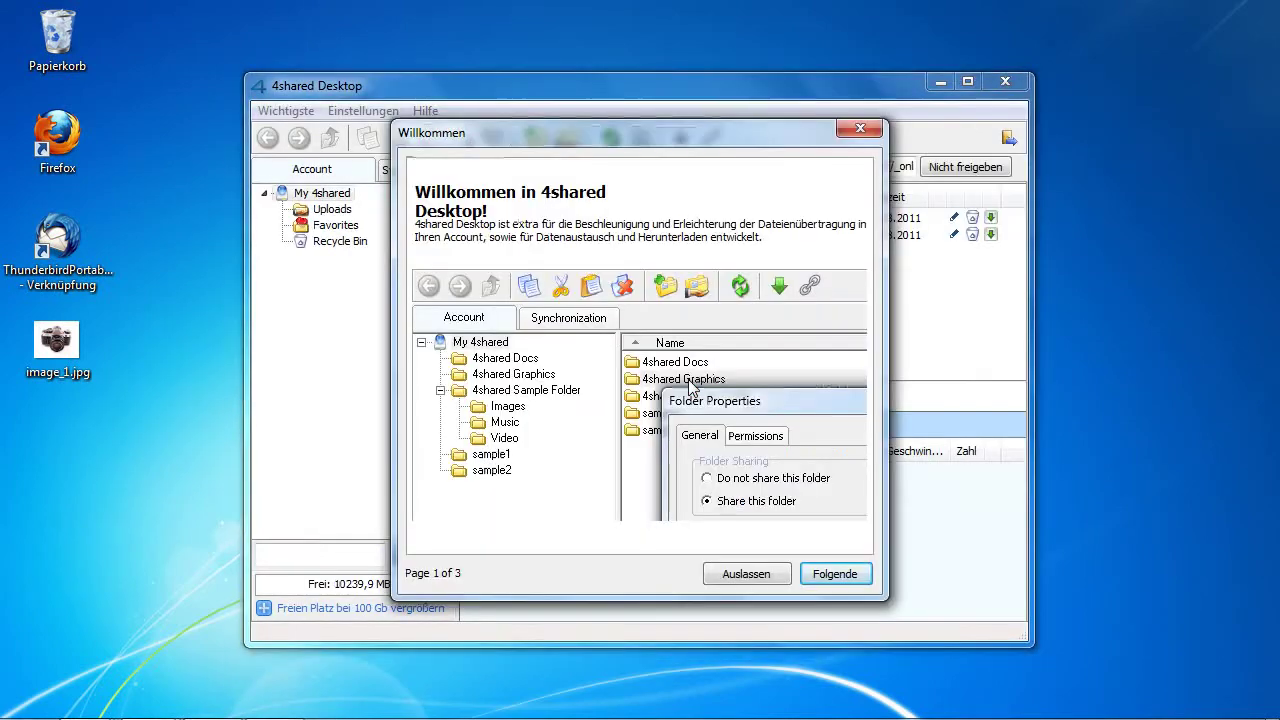
click(861, 125)
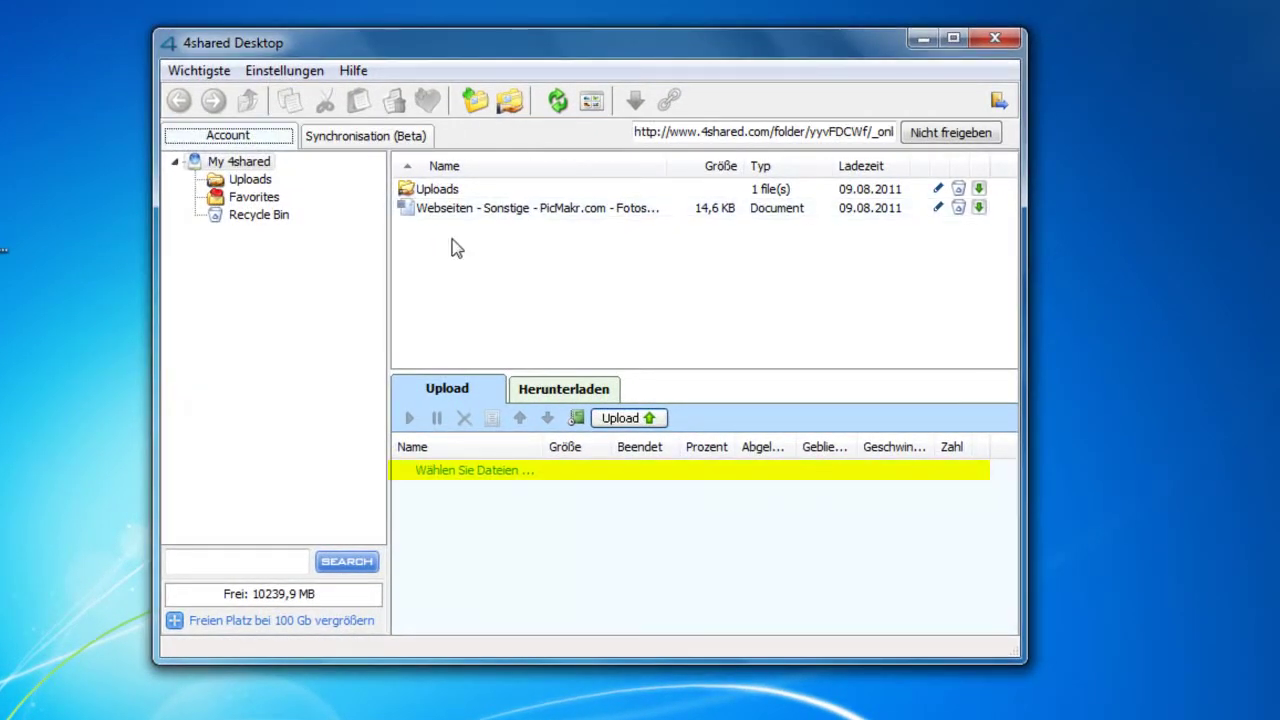
Step: Upload the document "Facebook - So können Sie Ihre Privatsphäre schützen.docx" from the Dokumente library to My 4shared
click(480, 478)
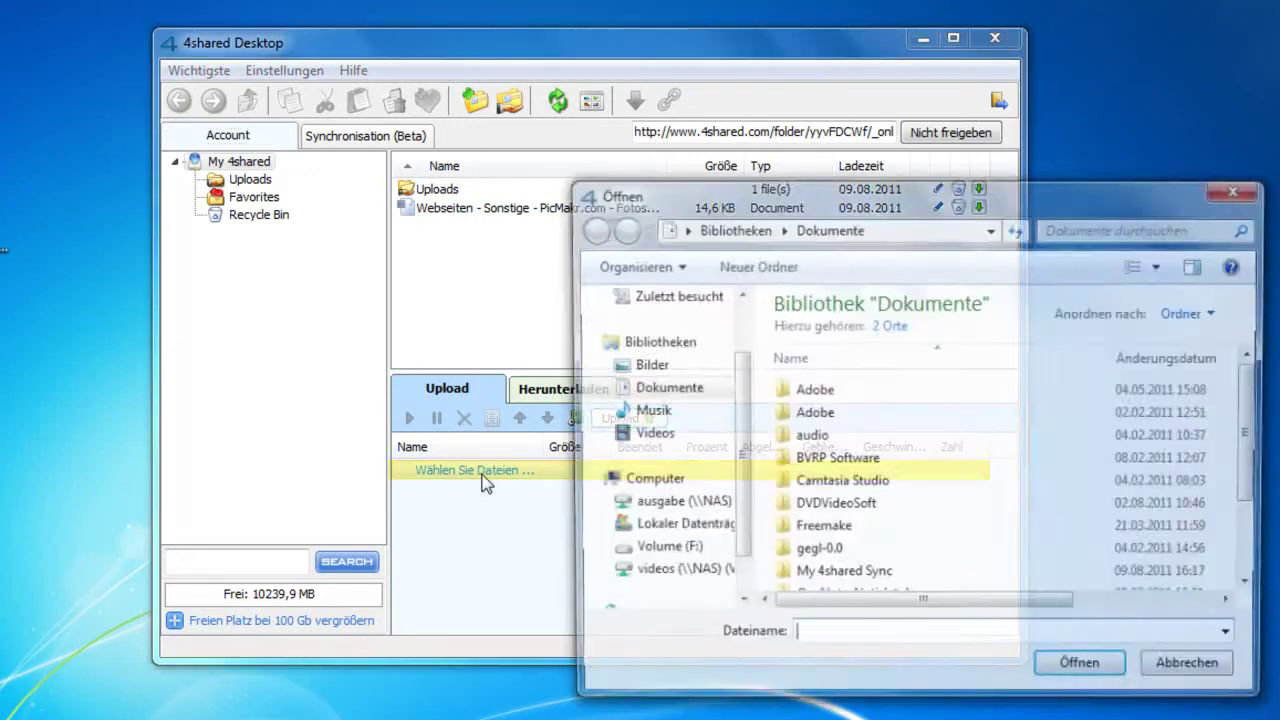
scroll(1252, 430, down, 3)
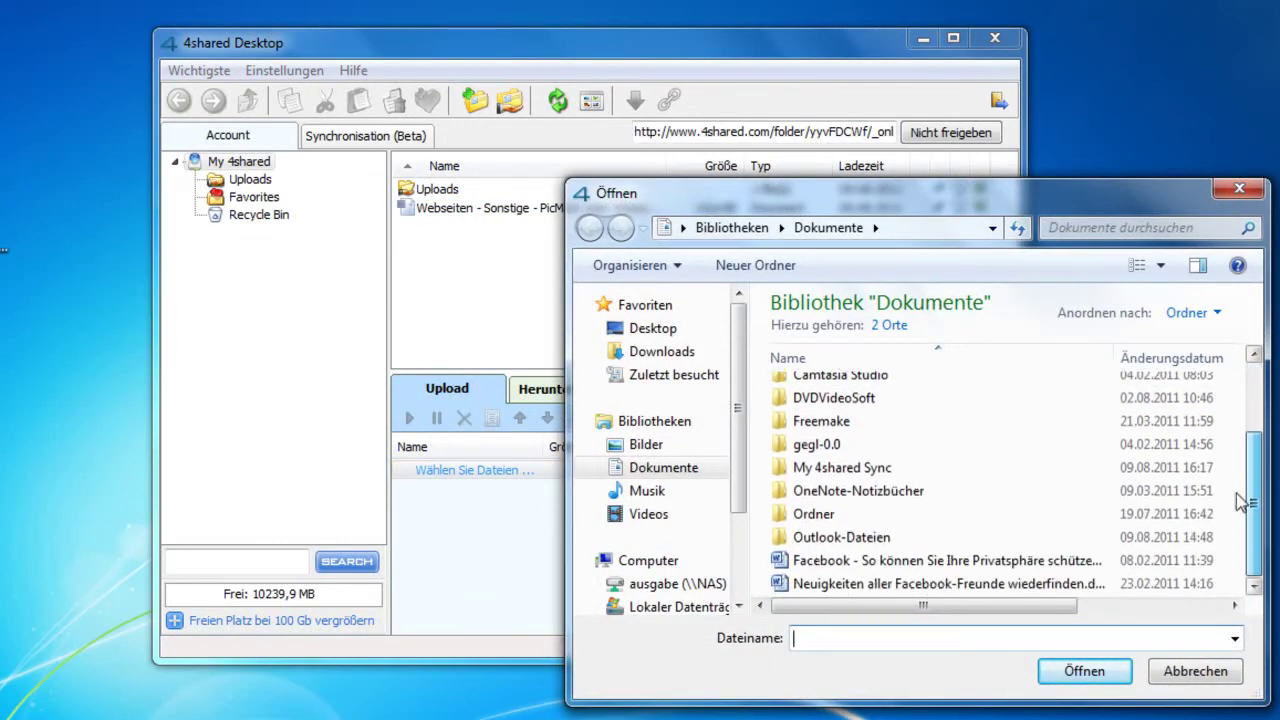
click(985, 559)
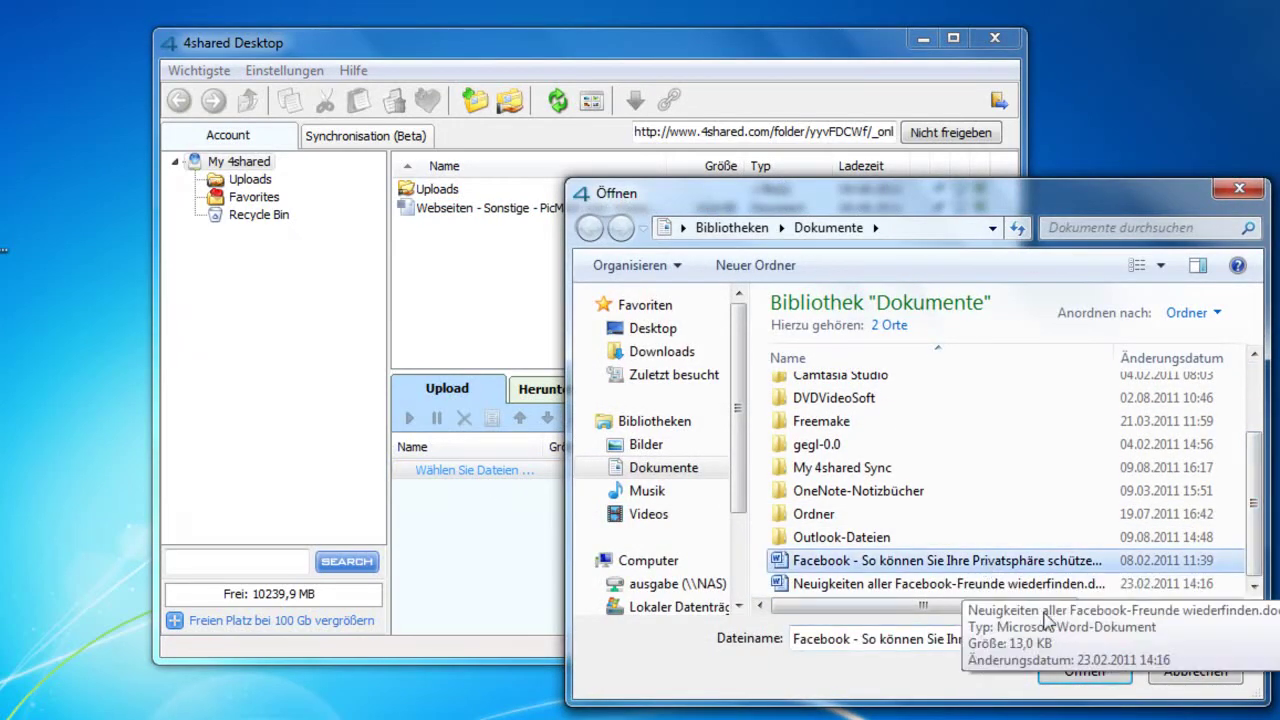
click(1085, 671)
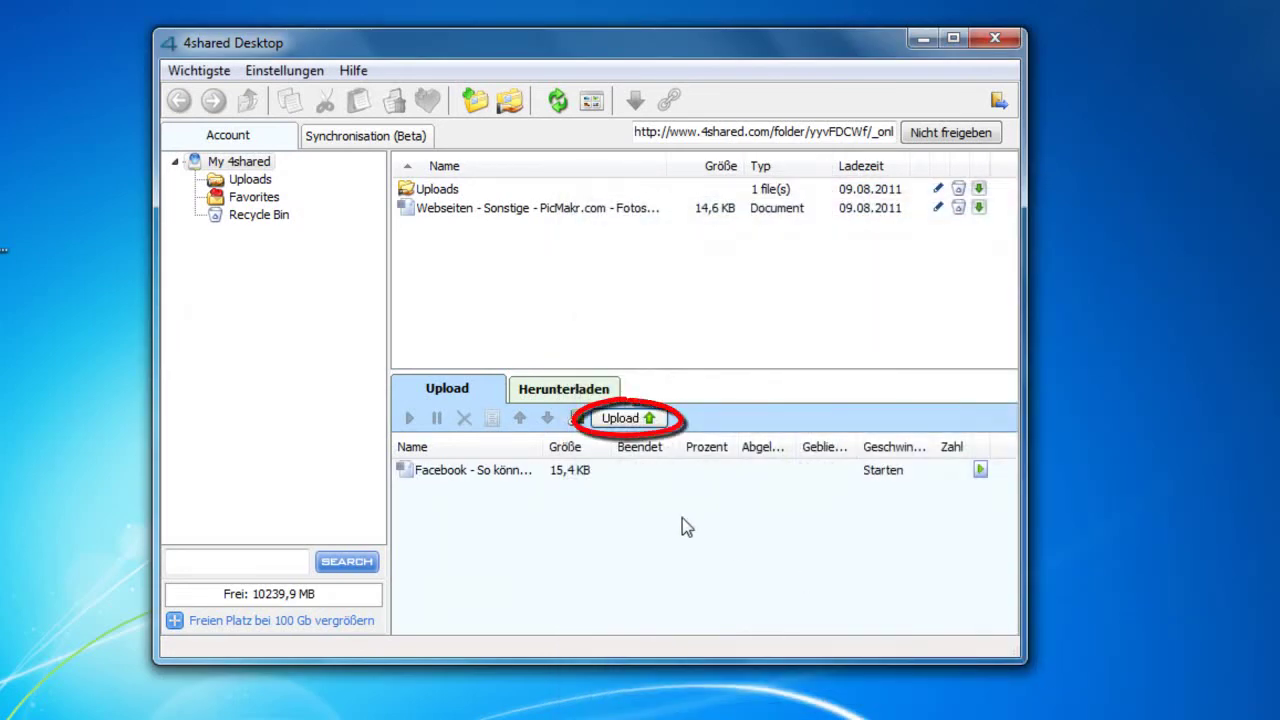
click(650, 420)
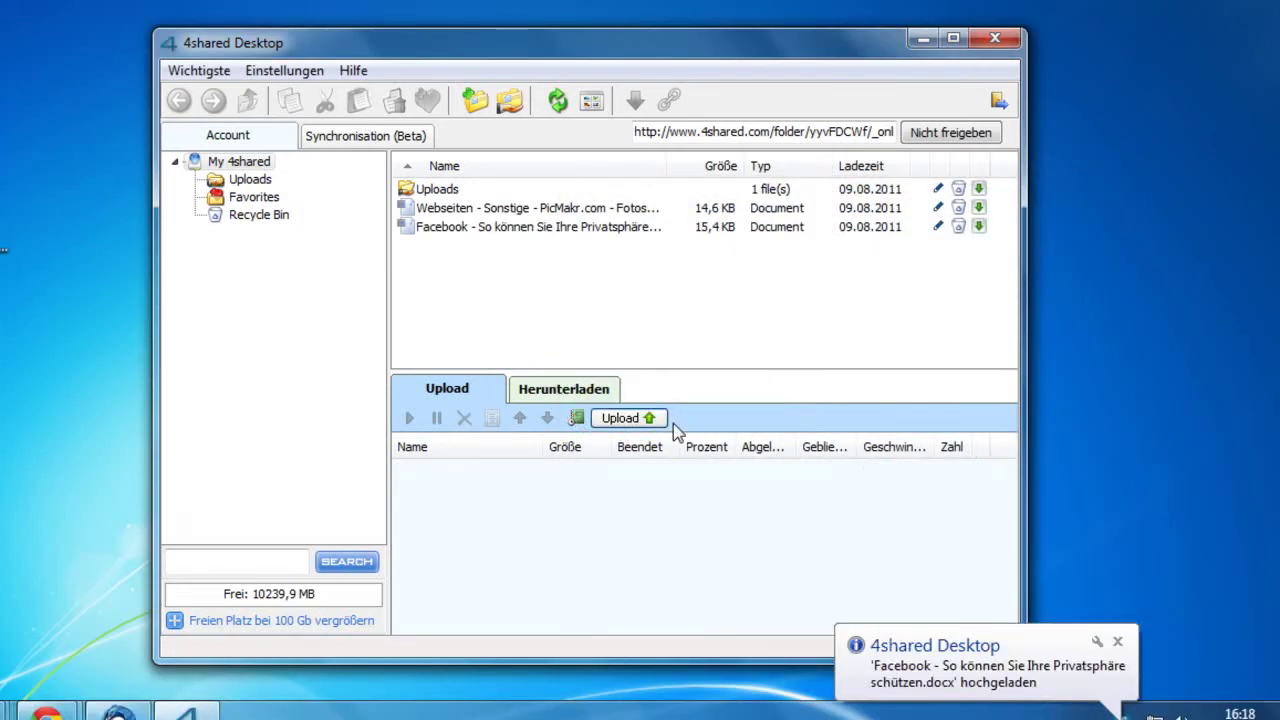
Step: Download the document "Webseiten - Sonstige - PicMakr.com - Fotos im Internet durch Wasserzeichen schützen - fg.docx" from My 4shared
click(563, 389)
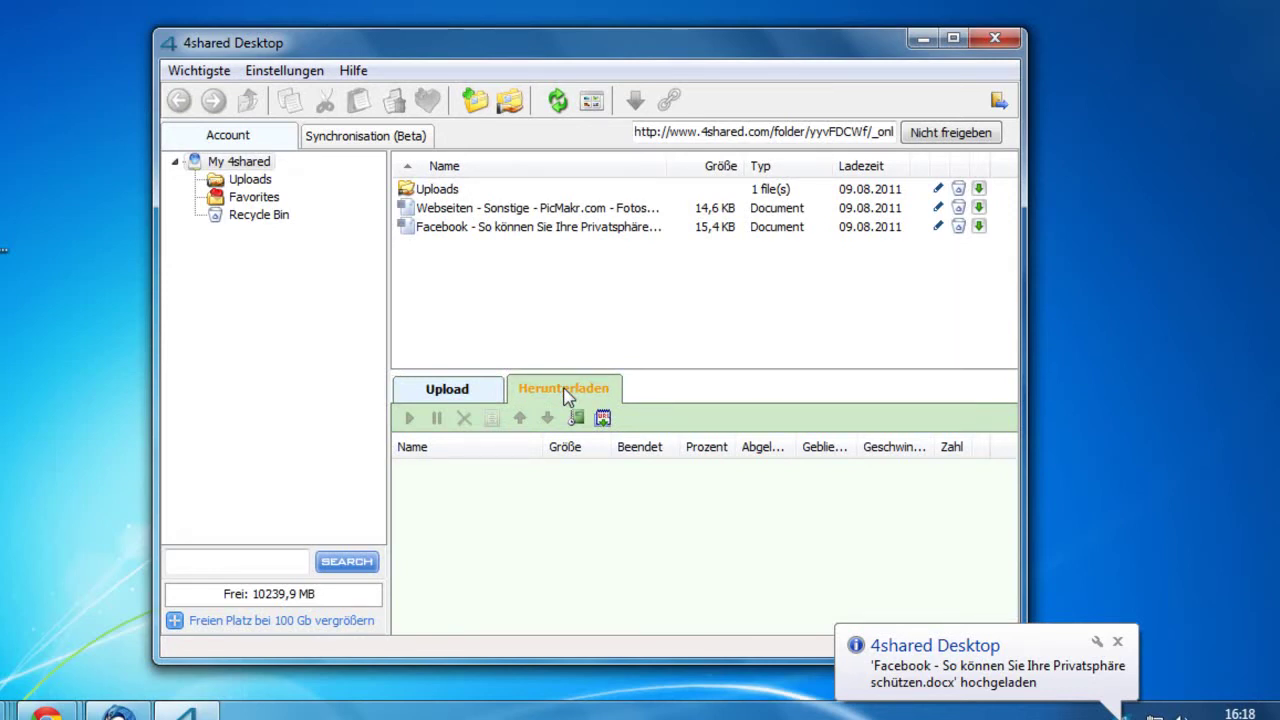
click(504, 212)
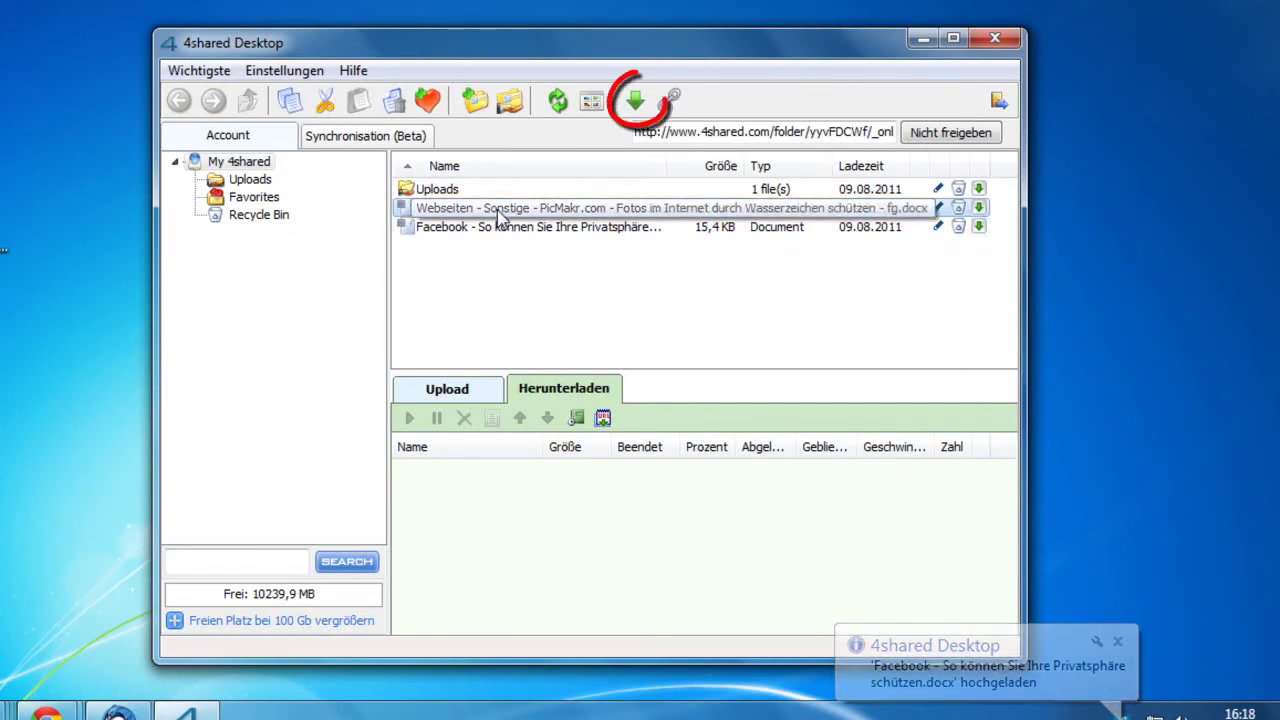
click(635, 103)
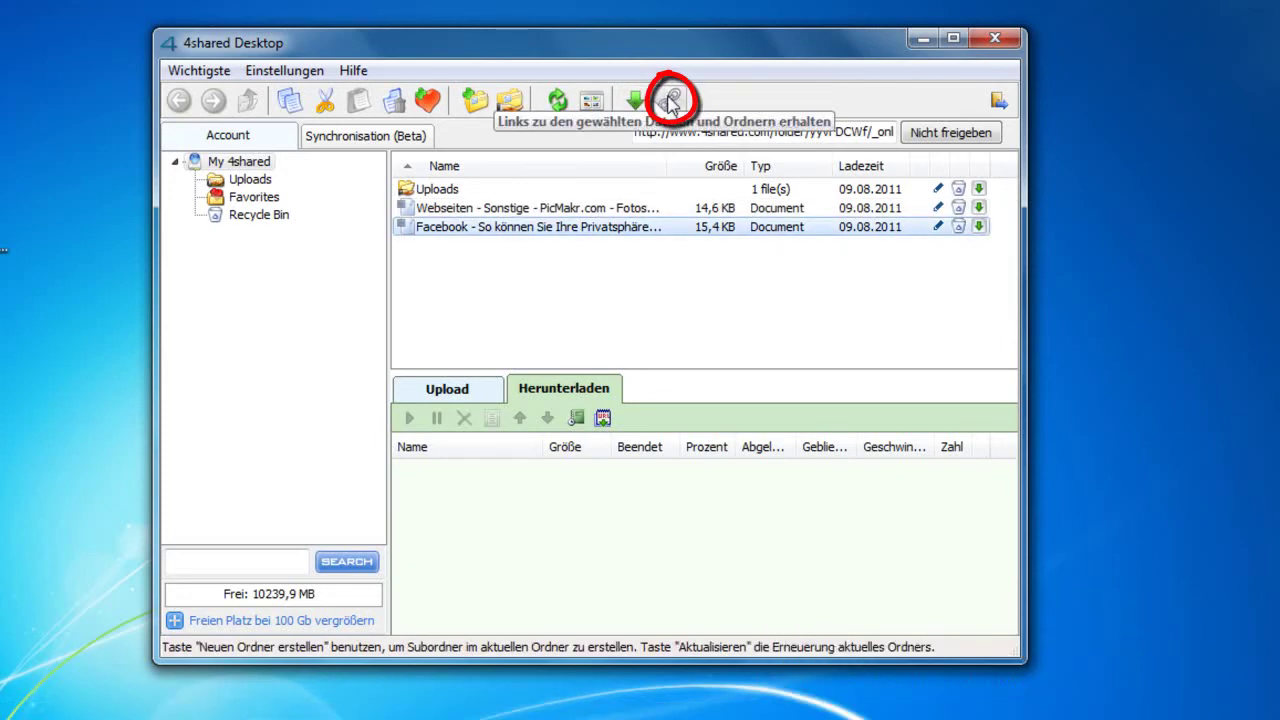
Step: Display the Facebook document's sharing link and view its HTML code and forum versions
click(670, 101)
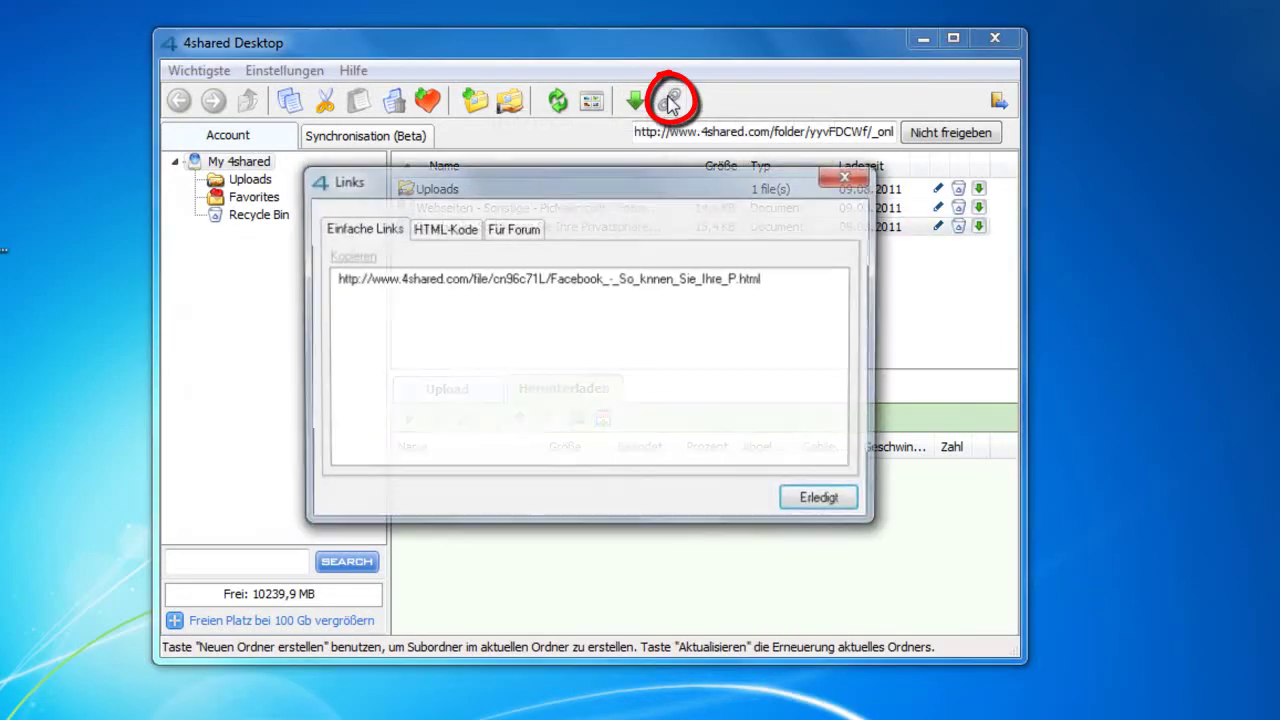
click(687, 286)
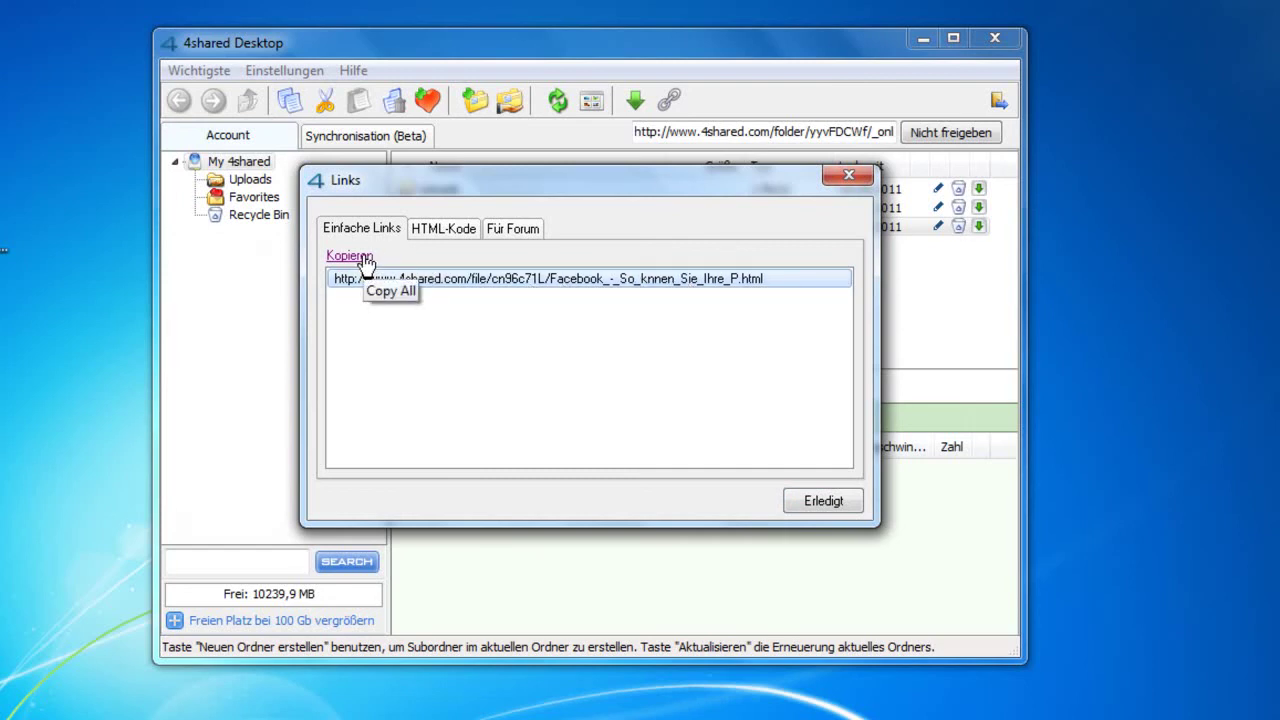
click(457, 232)
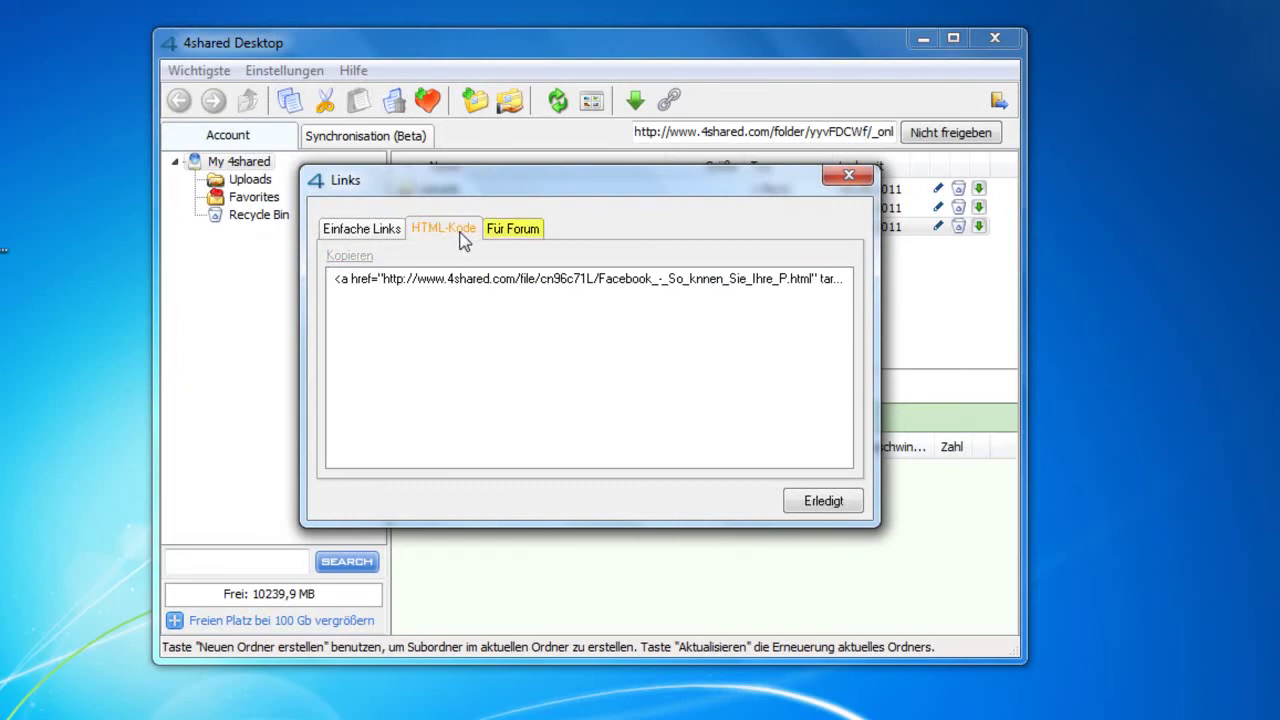
click(507, 237)
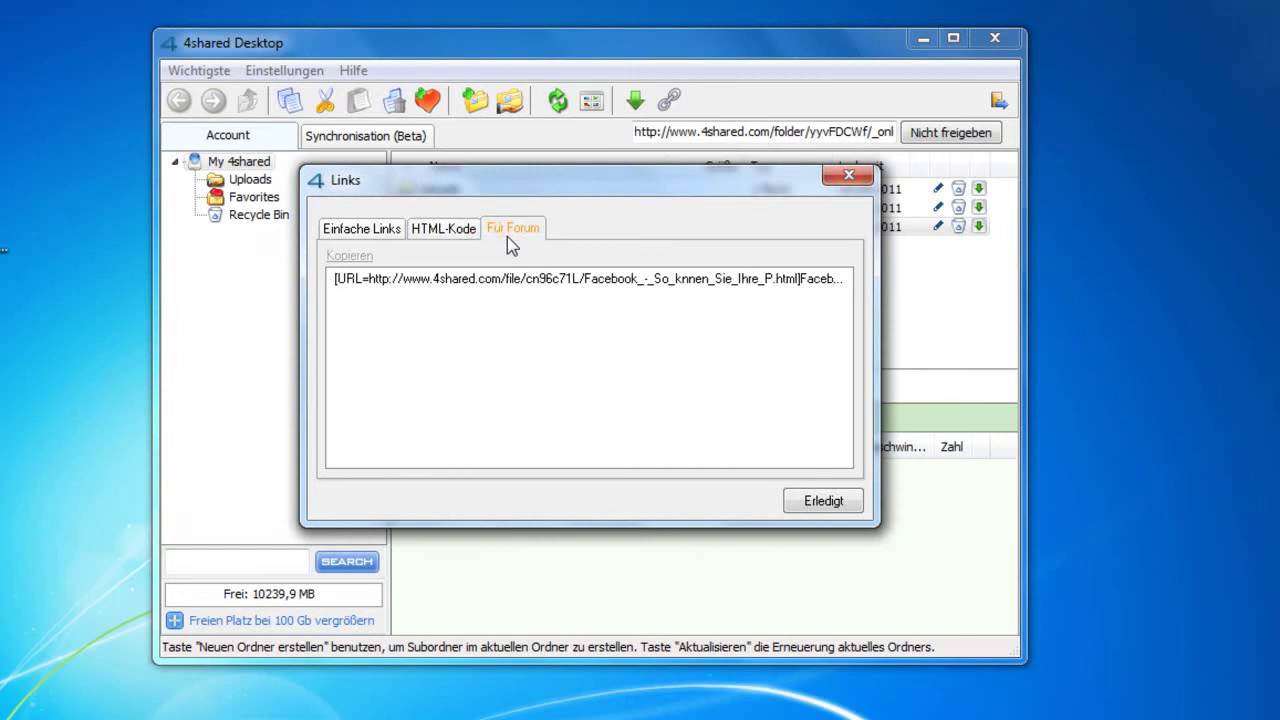